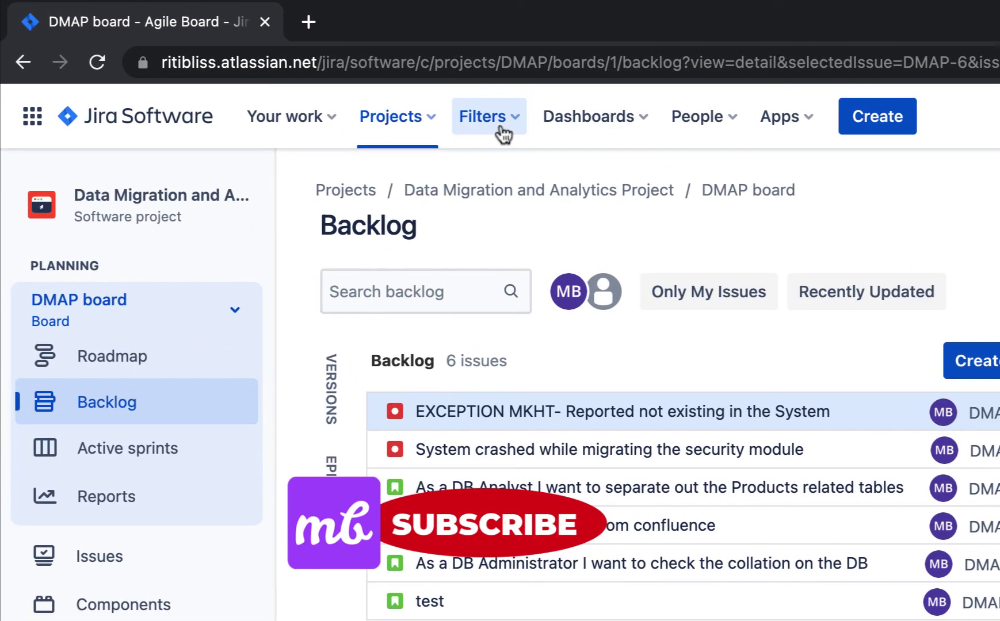
Open the DMAP_INProgress filter, try adding 'and issuetype = Story' to its JQL, then remove that clause.
click(504, 134)
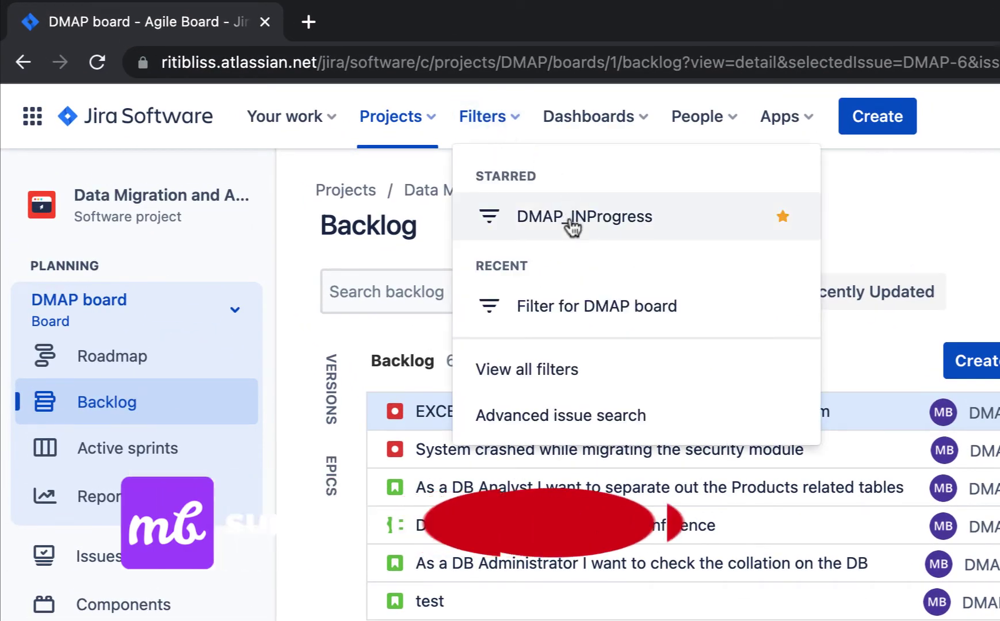
click(572, 222)
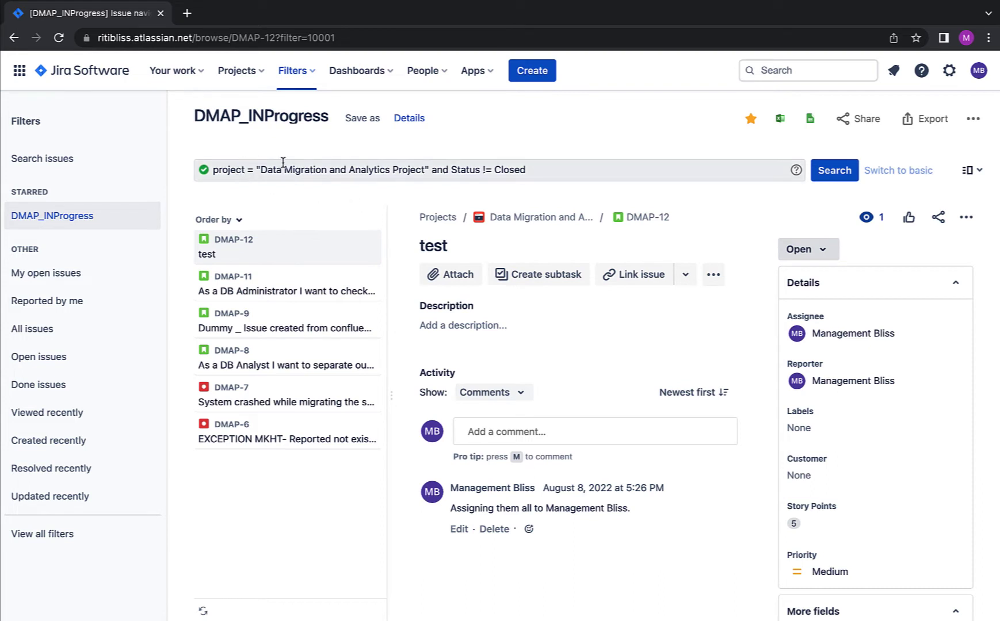
click(536, 174)
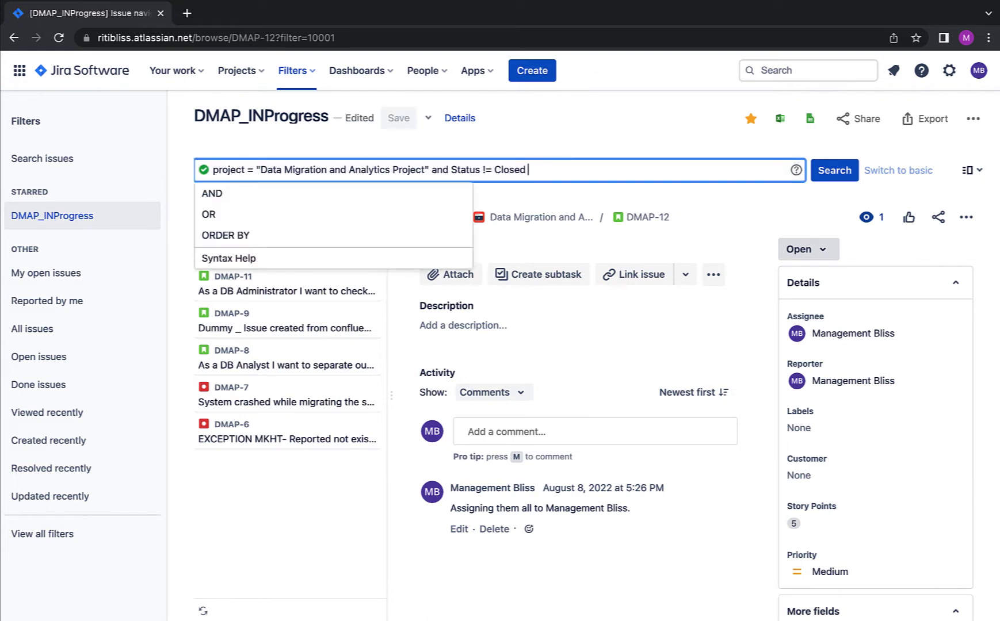
key(Return)
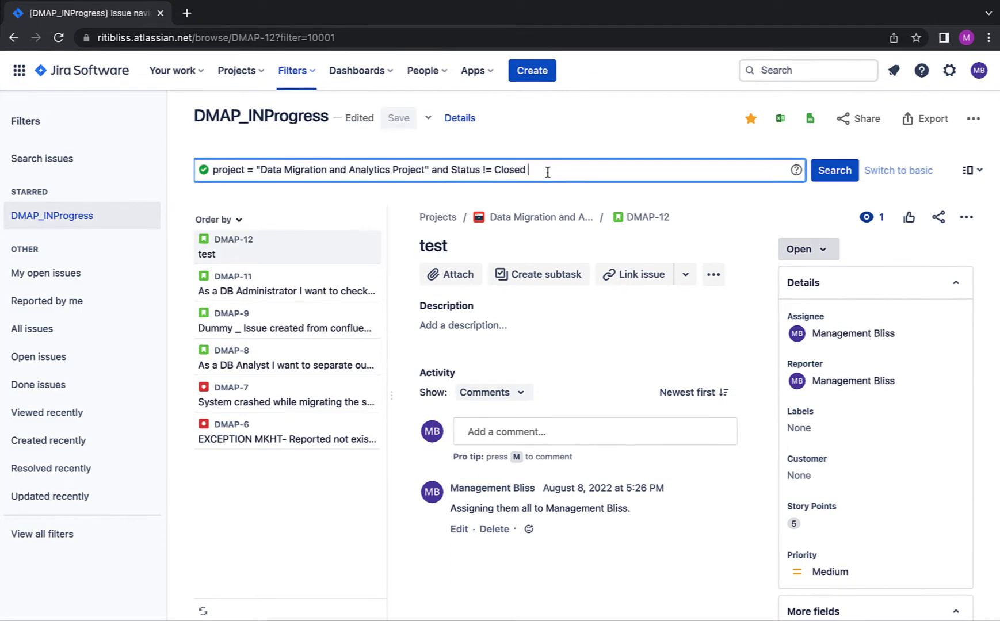
text(and)
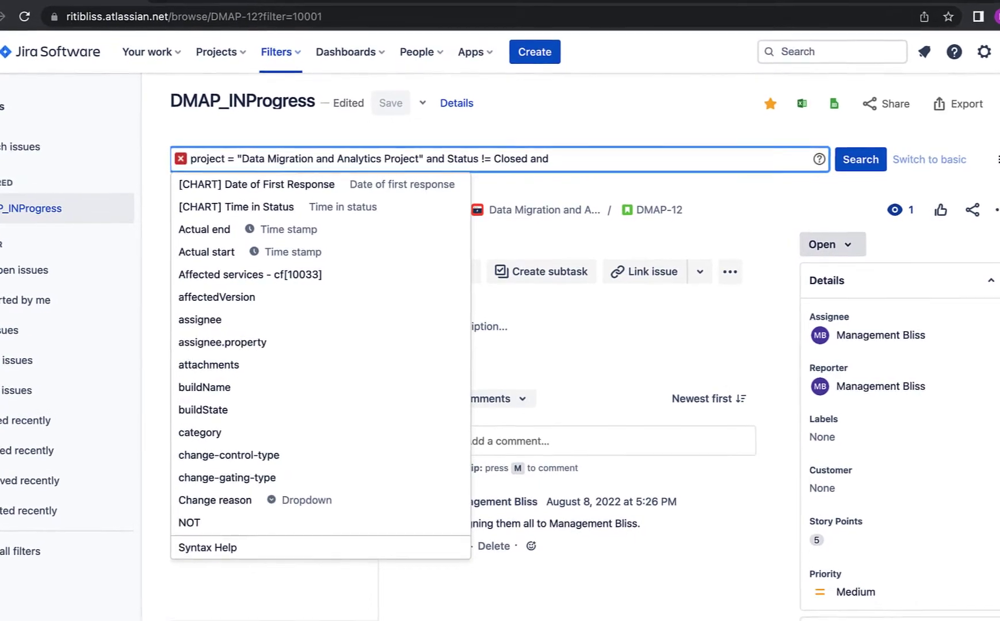
text( issuetype =)
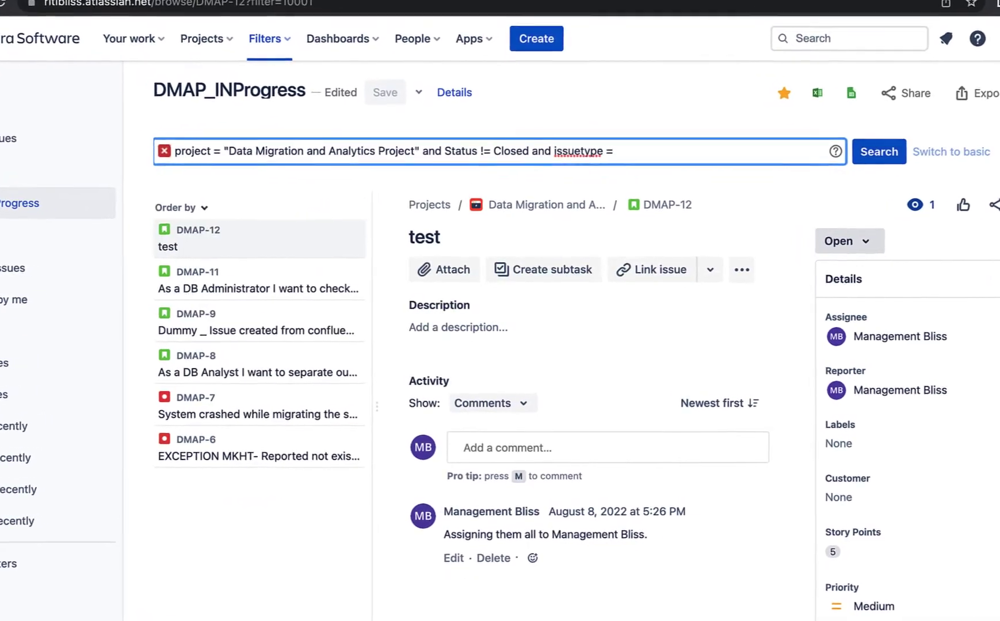
text( Story)
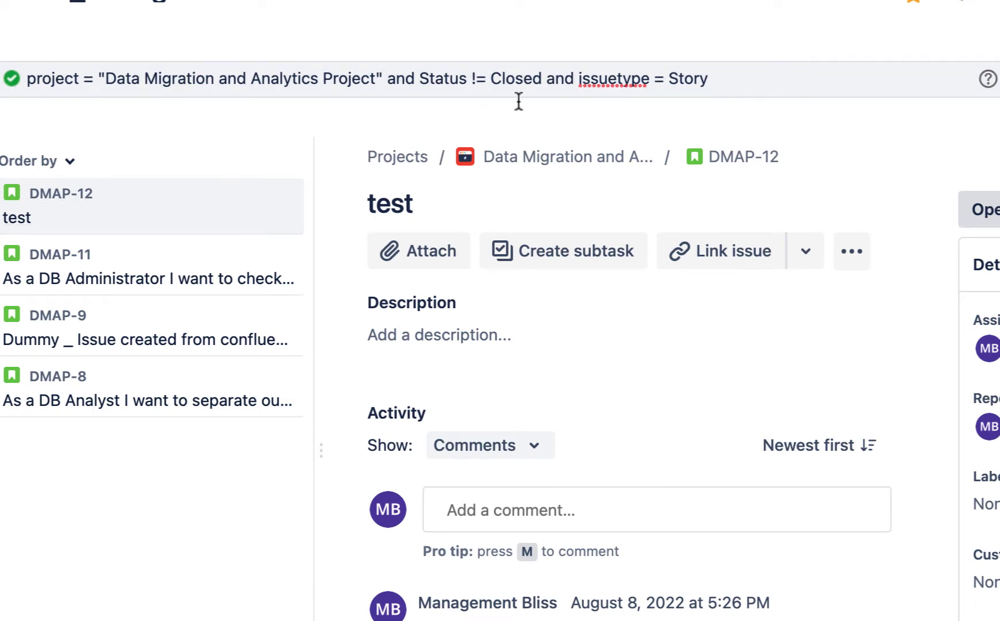
drag(545, 78, 723, 79)
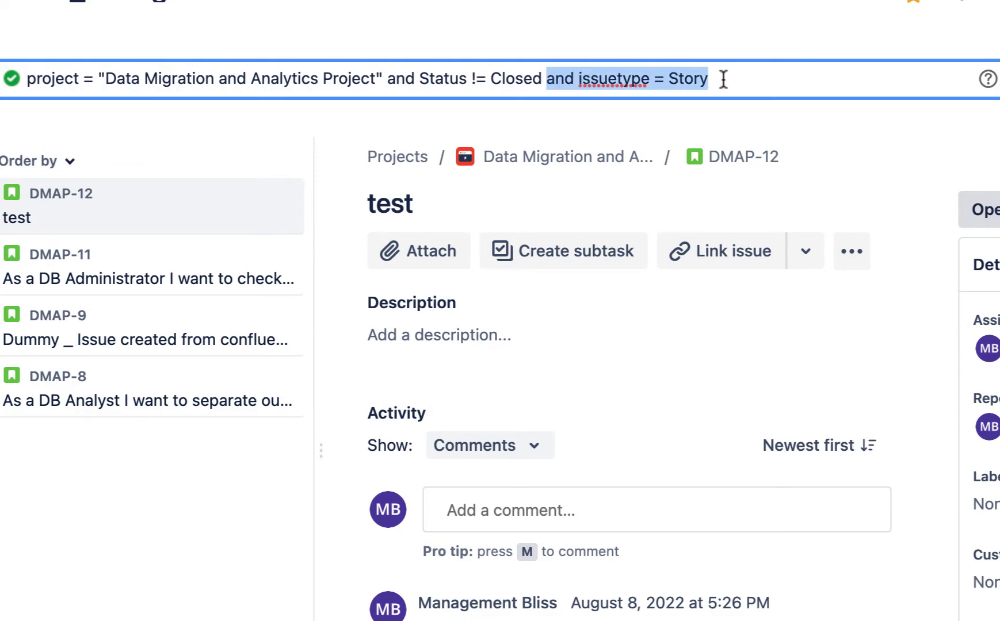
key(BackSpace)
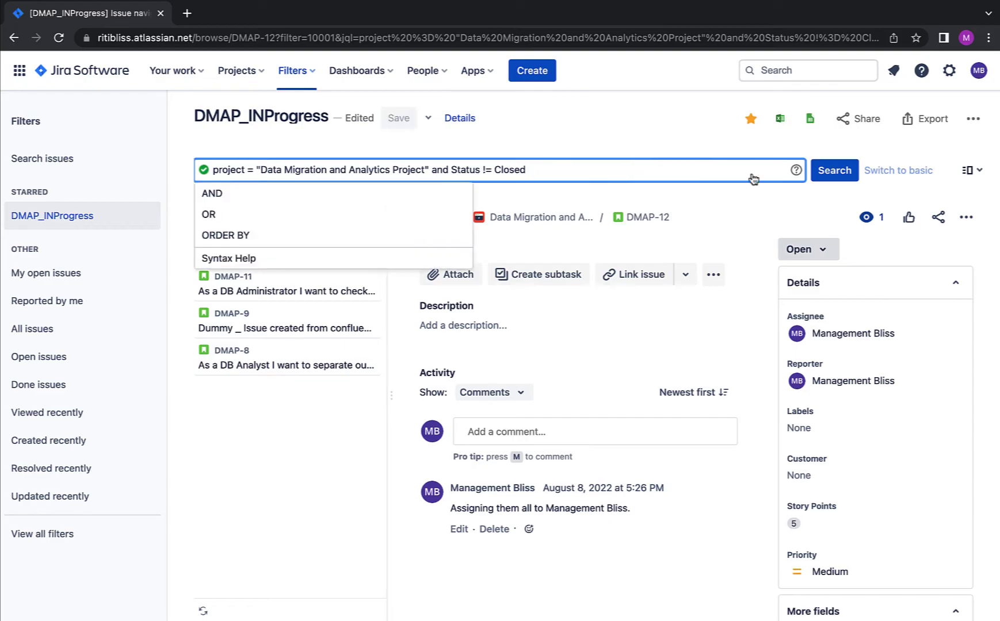
Rerun the search and start a bulk change of all 6 results, keeping DMAP-6 to DMAP-12 checked.
click(837, 176)
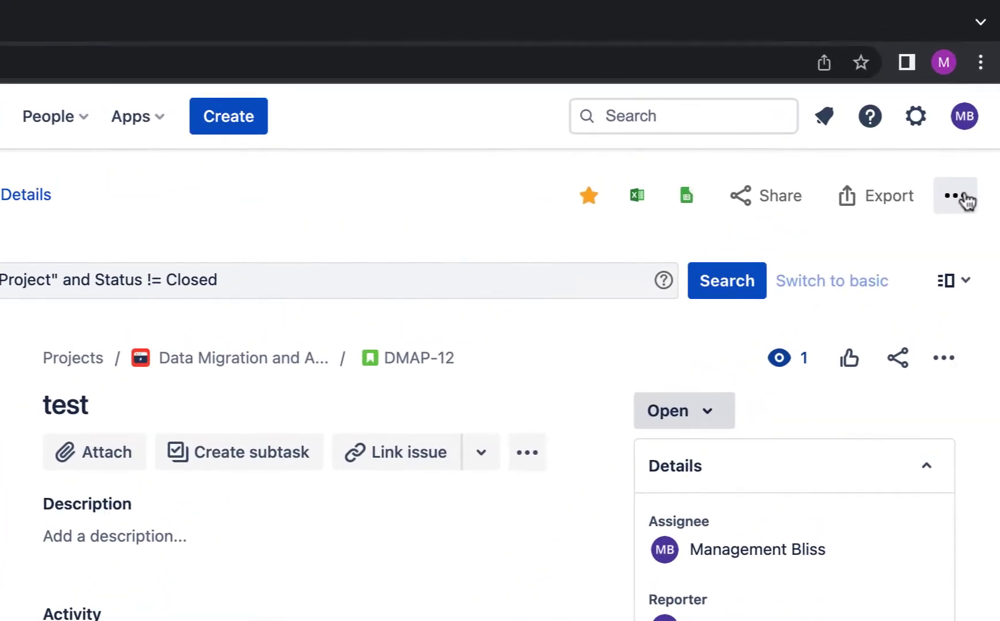
click(955, 196)
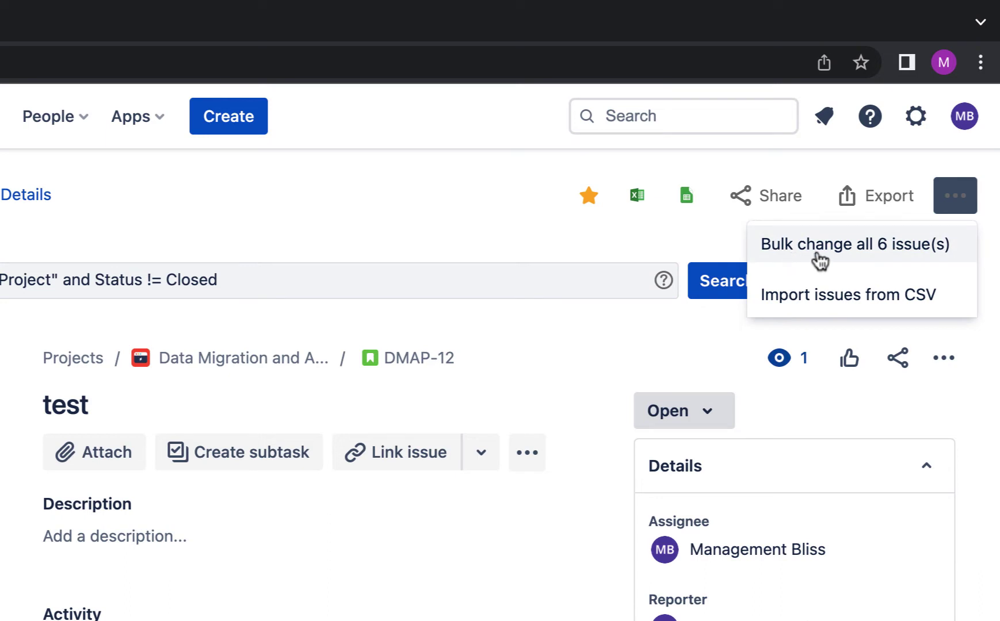
click(859, 247)
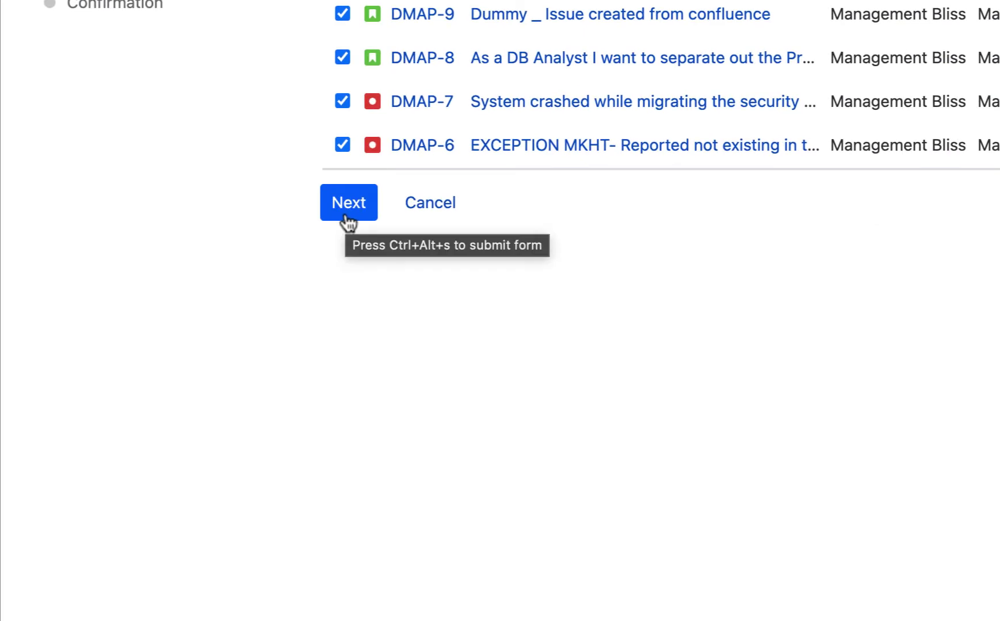
click(347, 216)
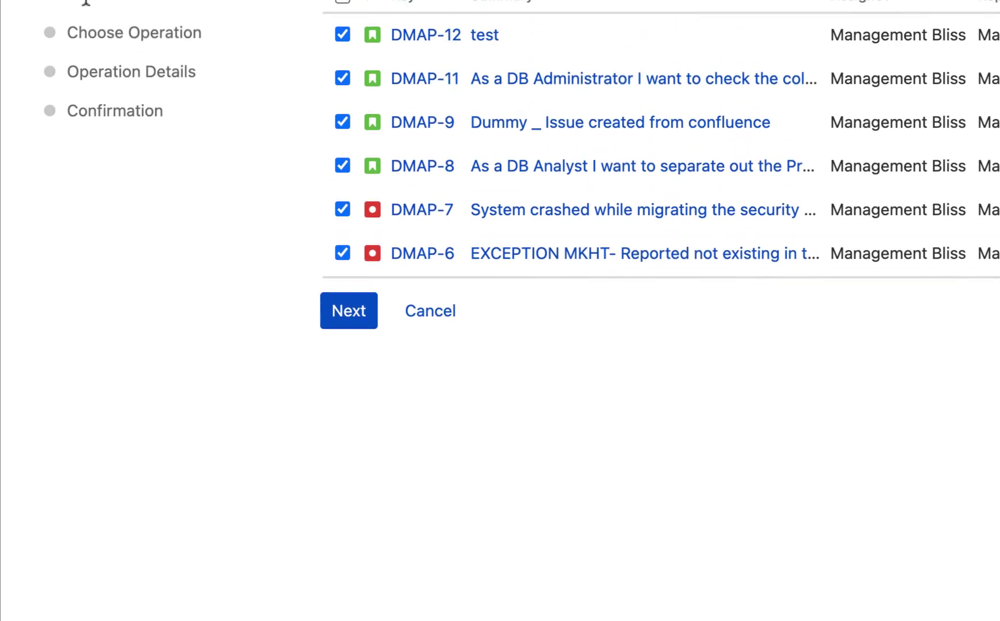
drag(88, 287, 164, 289)
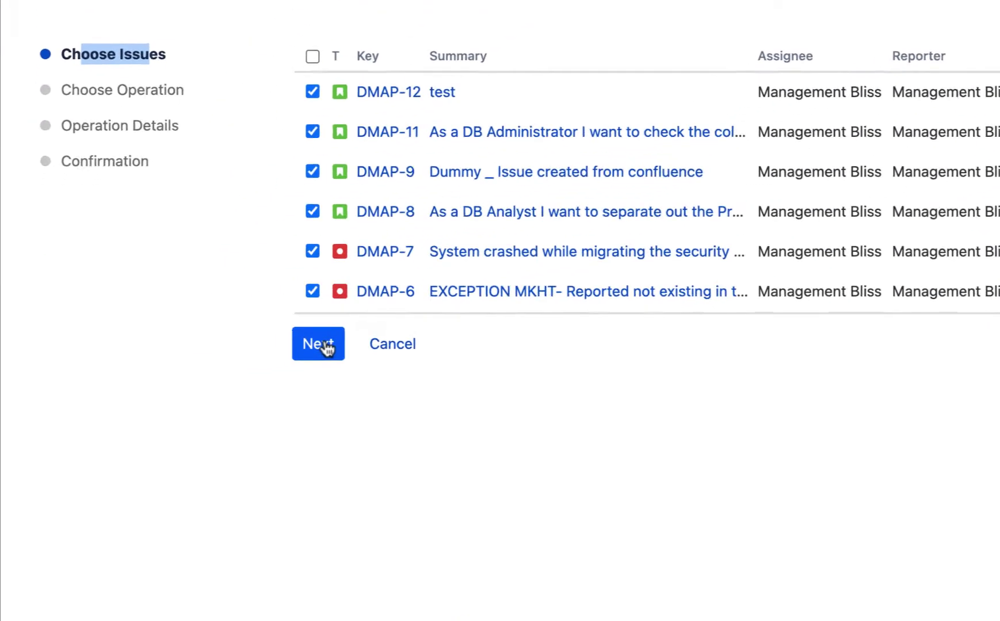
Confirm the six selected issues and advance to the Choose Operation step.
click(321, 345)
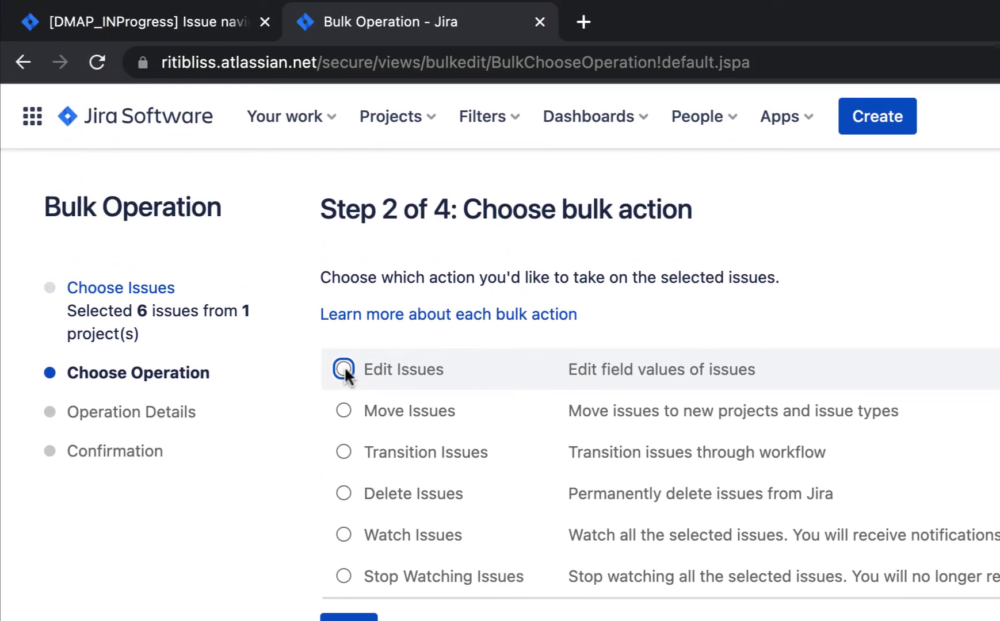
Choose Edit Issues, set the new priority to Highest, and tick the issue type change.
click(352, 619)
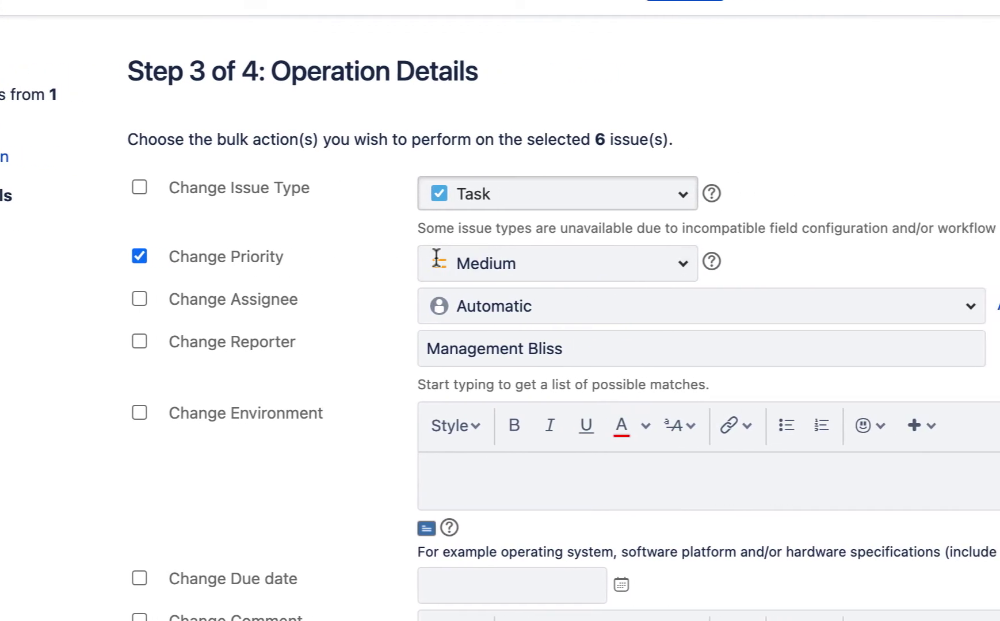
click(478, 260)
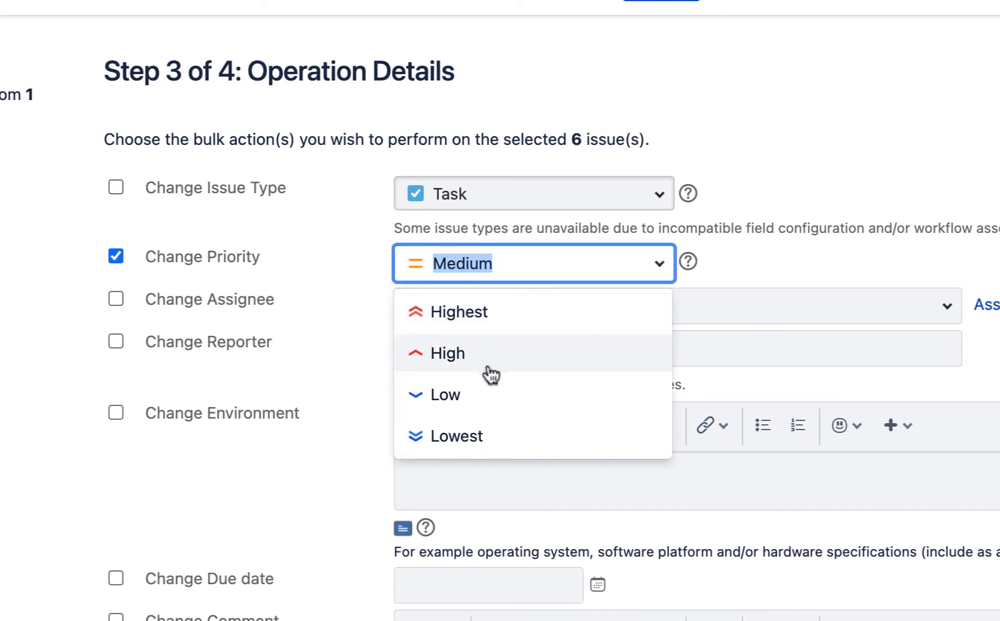
click(501, 318)
scroll(293, 380, down, 2)
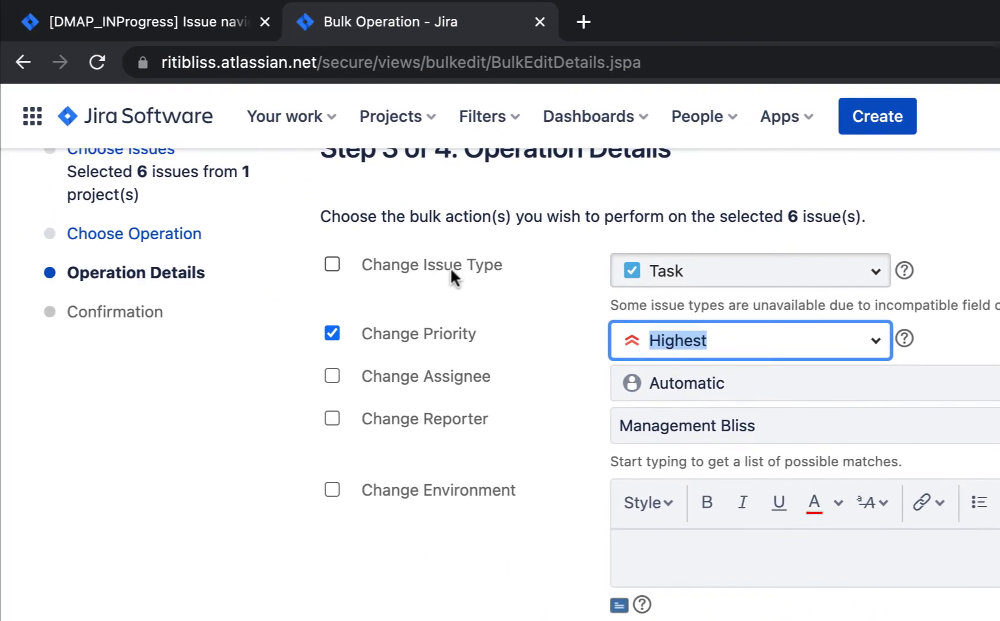
click(450, 267)
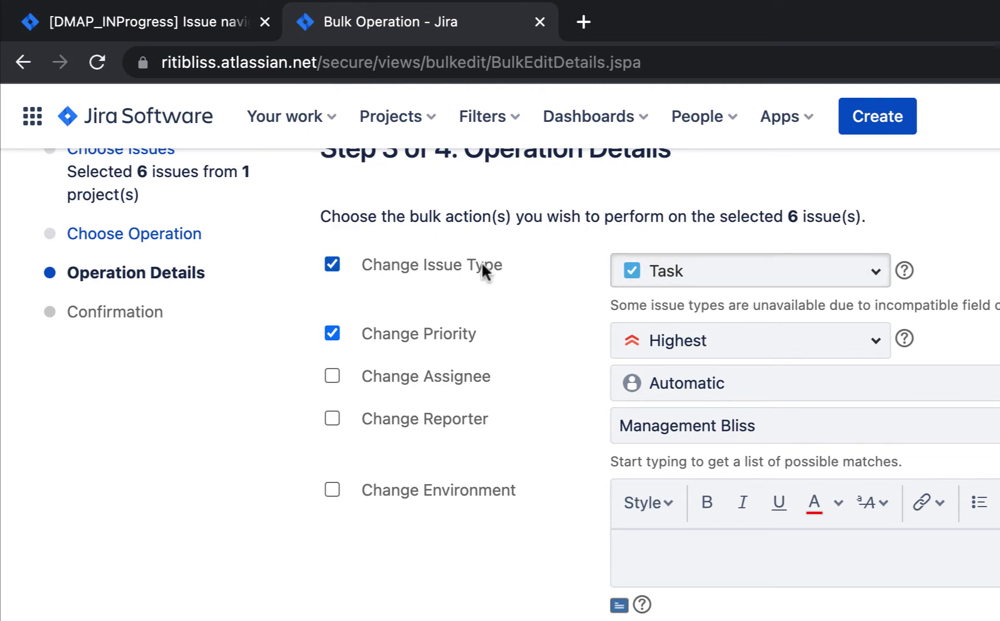
Untick the issue type change and add the comment 'Changing the Priority of All issues to Highest.'.
click(333, 265)
scroll(355, 522, down, 3)
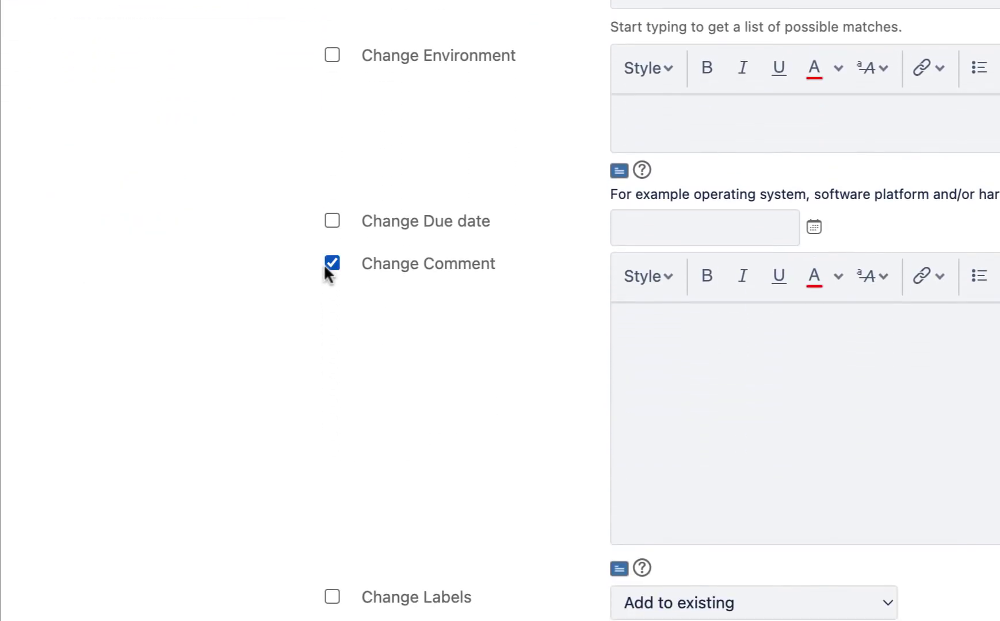
click(669, 344)
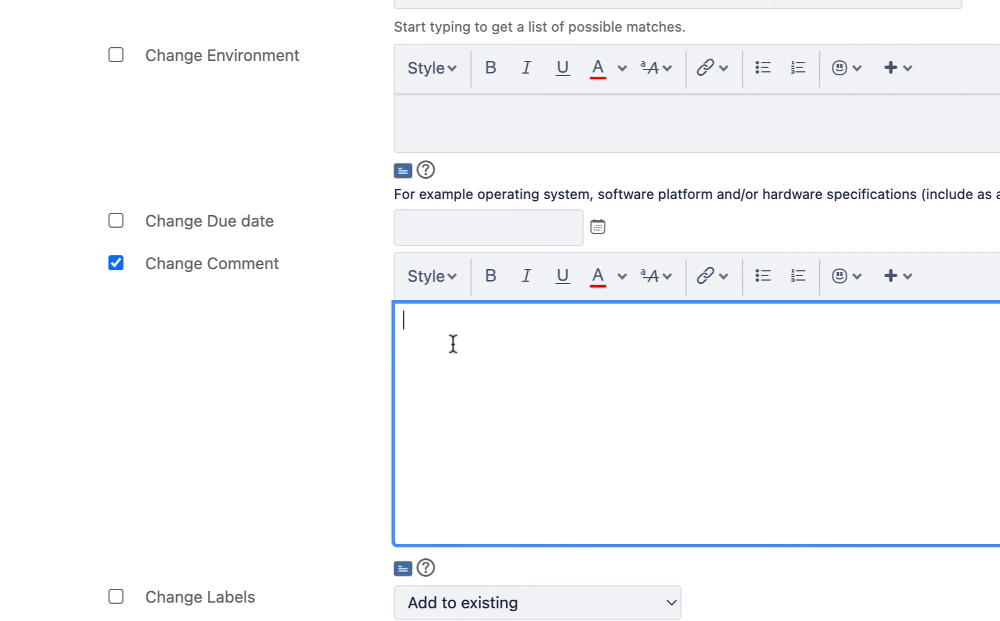
text(Changing the )
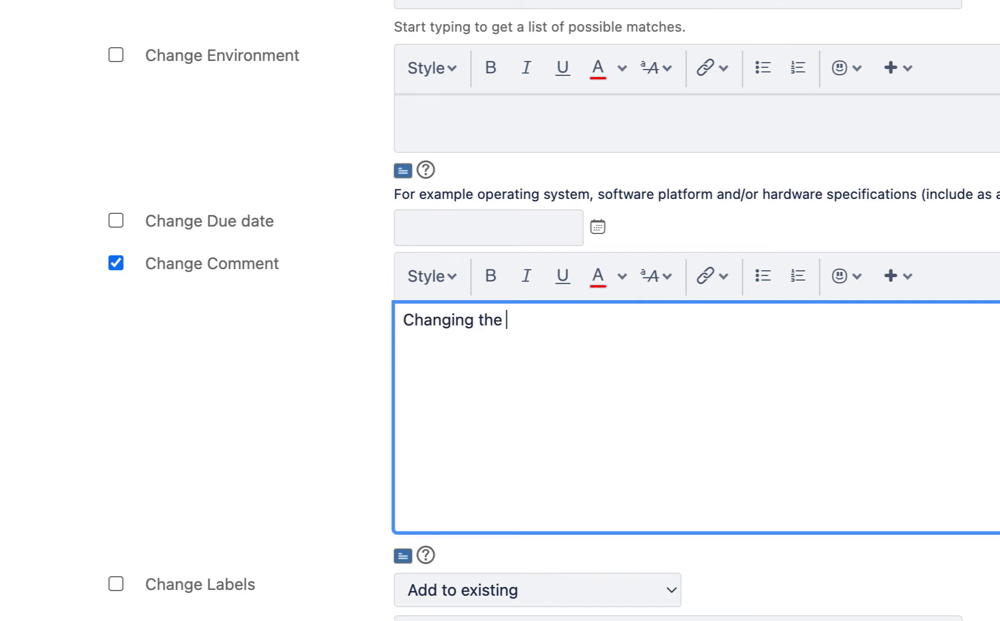
text(priority)
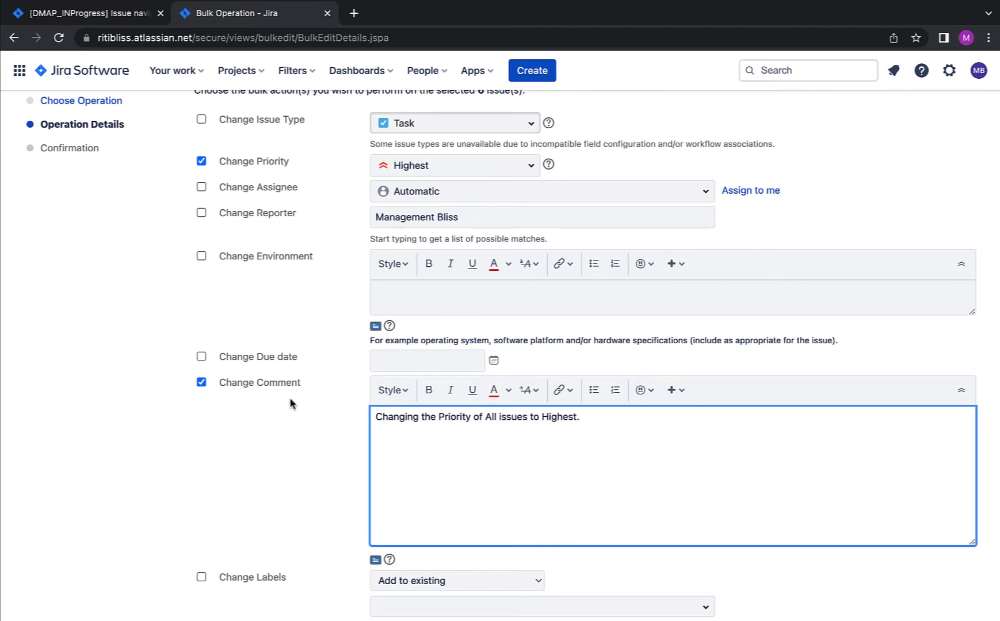
scroll(291, 403, down, 8)
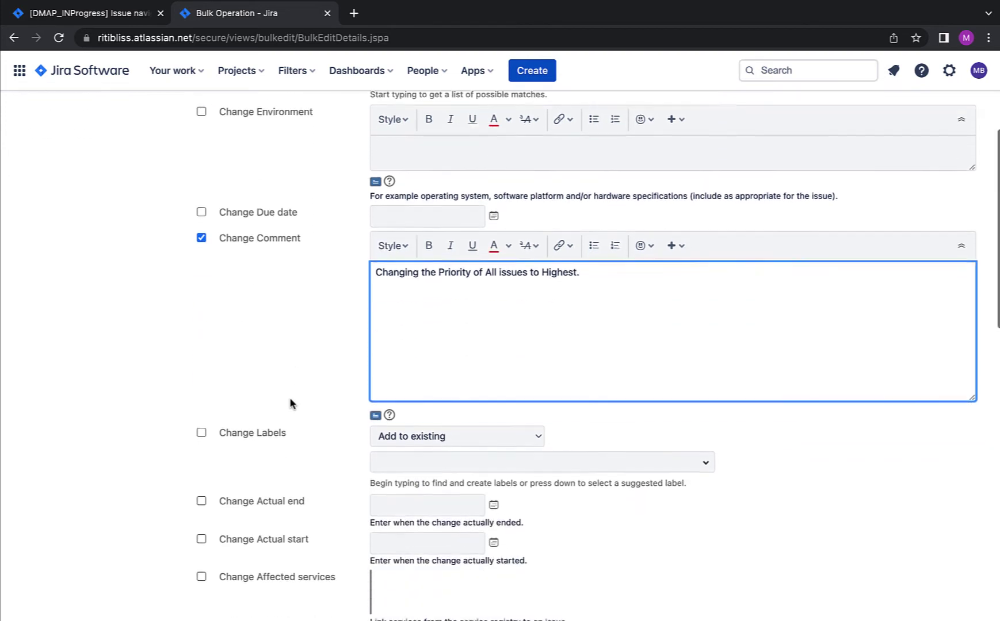
scroll(291, 404, down, 3)
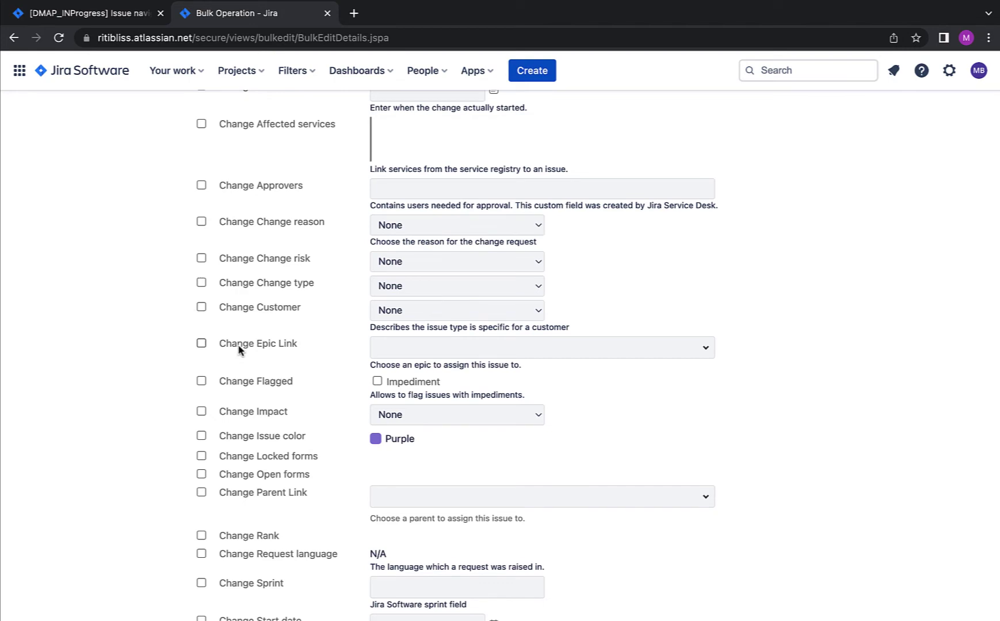
scroll(239, 350, down, 3)
scroll(239, 350, up, 6)
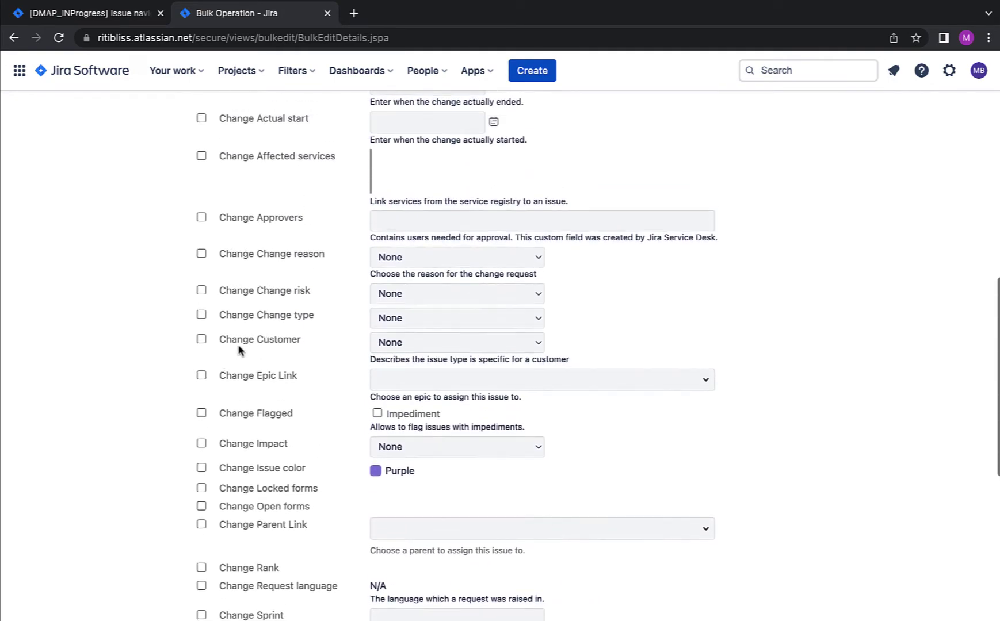
scroll(239, 350, up, 3)
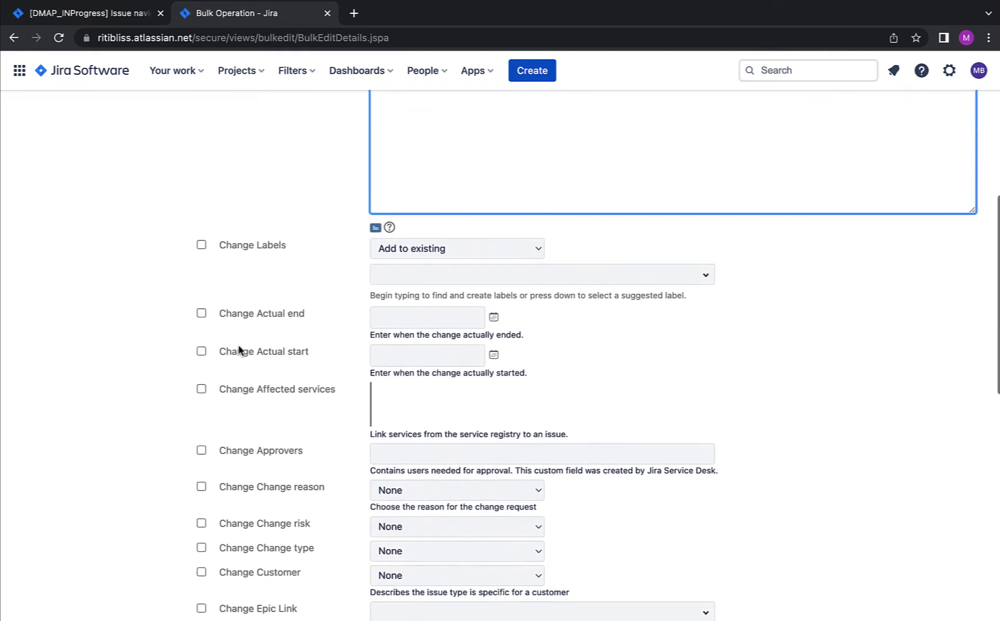
scroll(239, 349, up, 3)
scroll(238, 350, down, 7)
scroll(239, 349, down, 7)
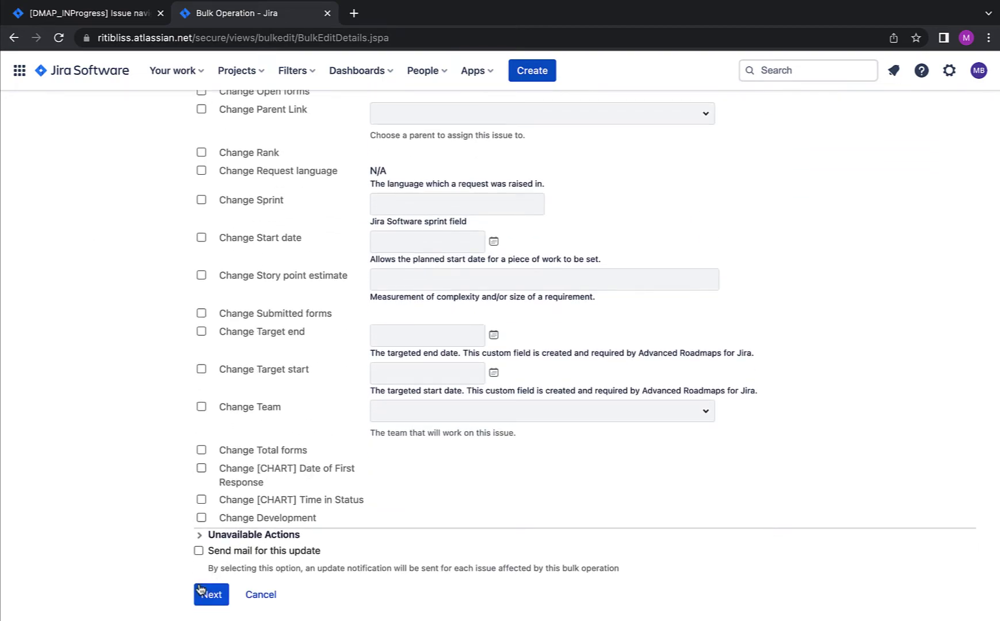
scroll(373, 490, up, 15)
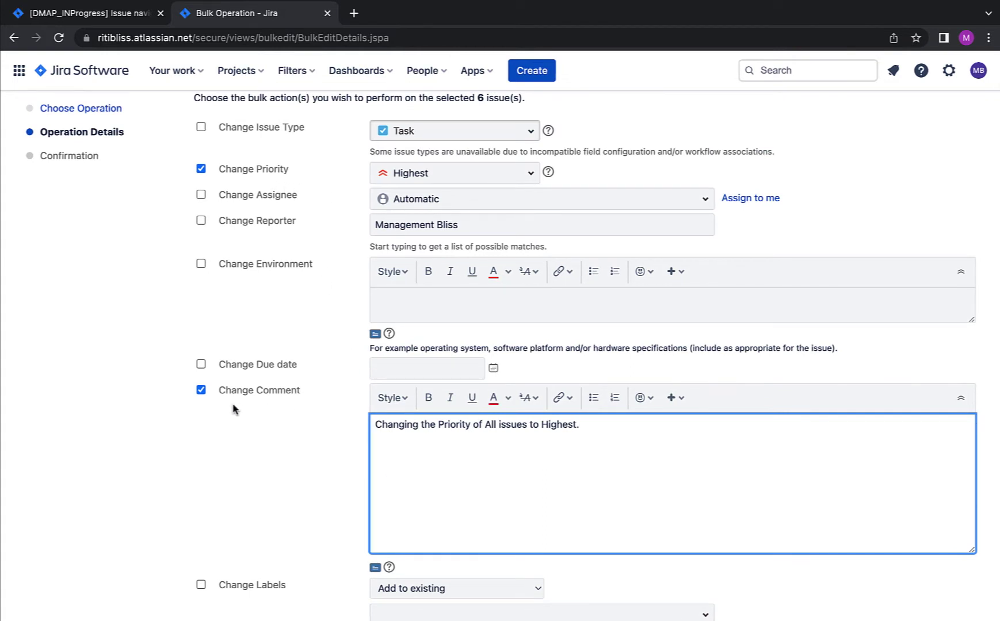
scroll(280, 410, down, 20)
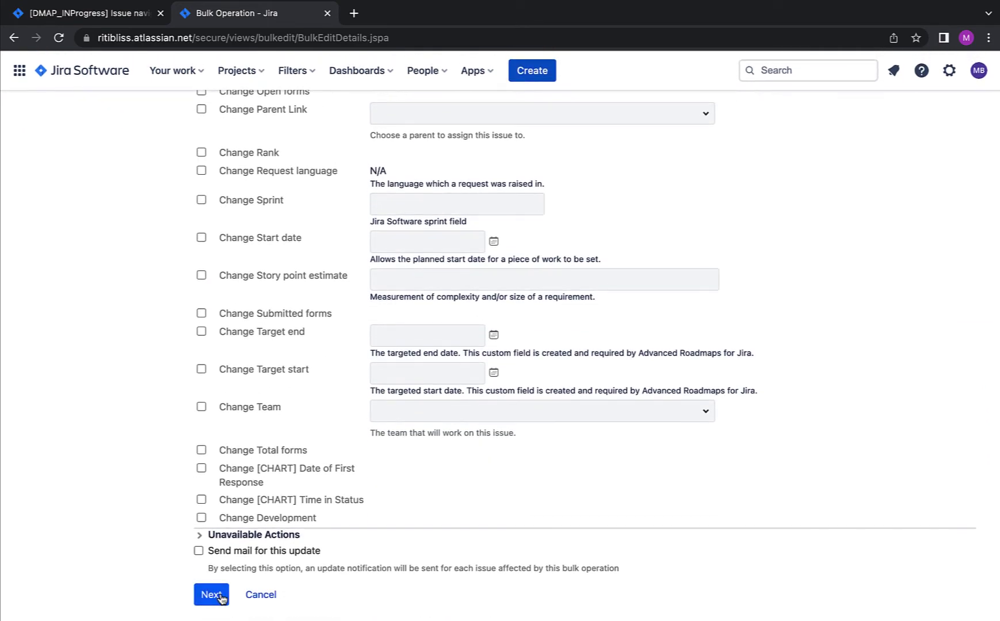
Review the confirmation showing six issues to change and apply the bulk edit.
click(223, 595)
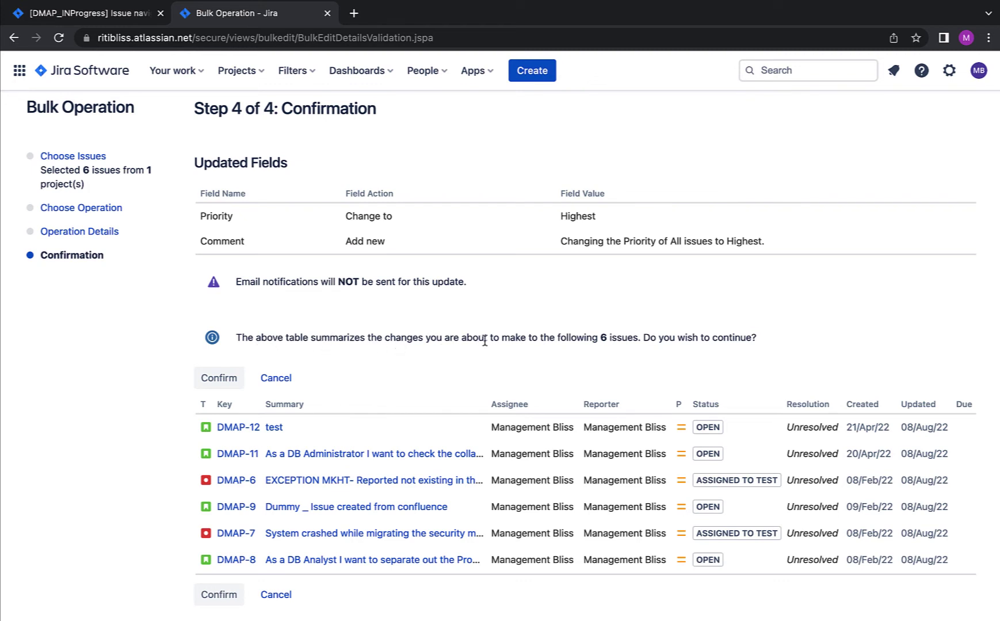
drag(634, 338, 577, 338)
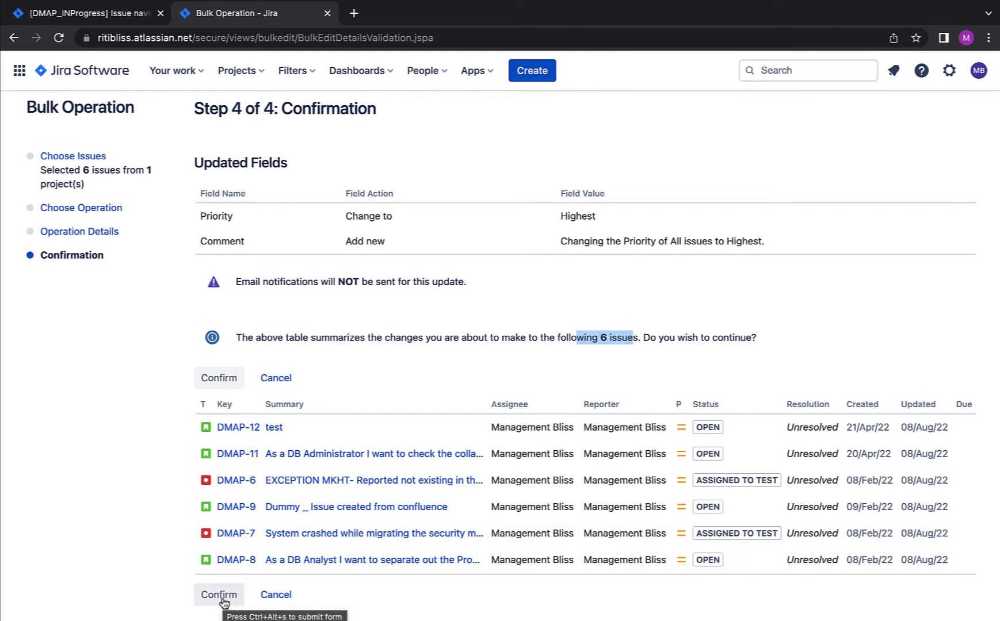
click(223, 603)
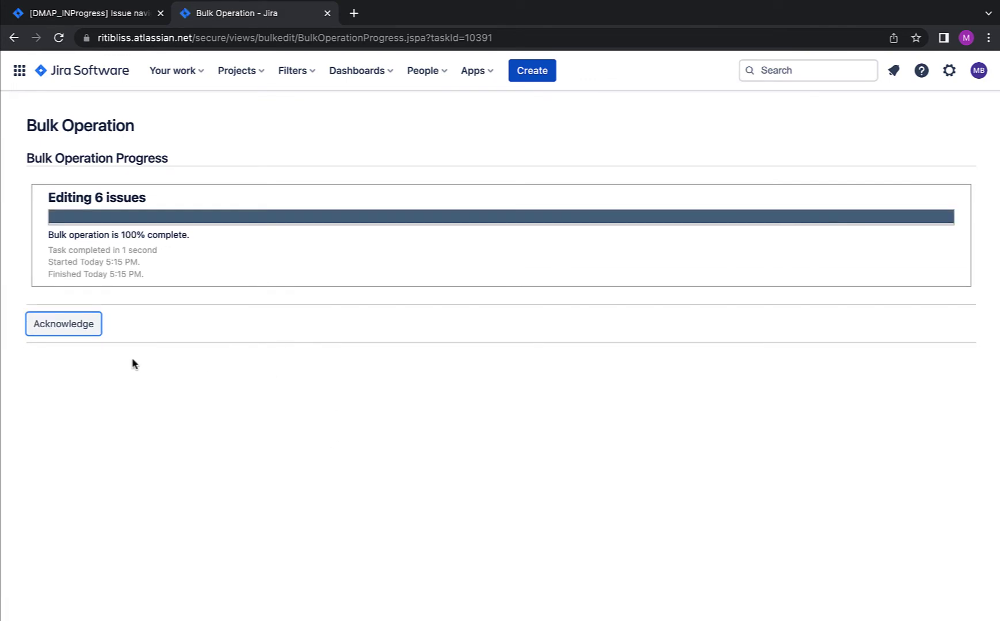
Acknowledge the finished bulk edit and check DMAP-11's Highest priority and new comment.
click(63, 331)
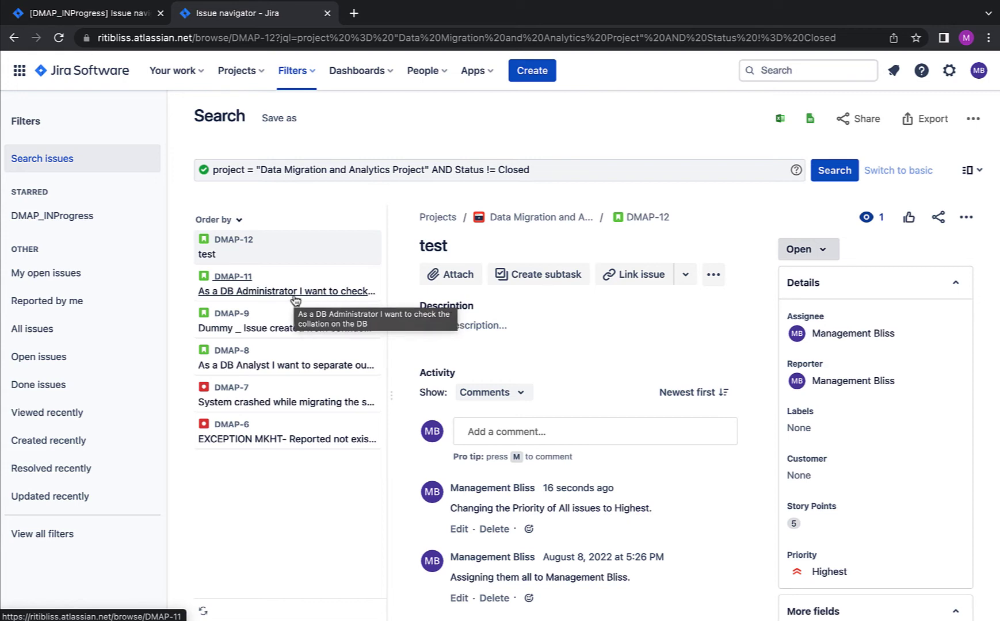
click(295, 298)
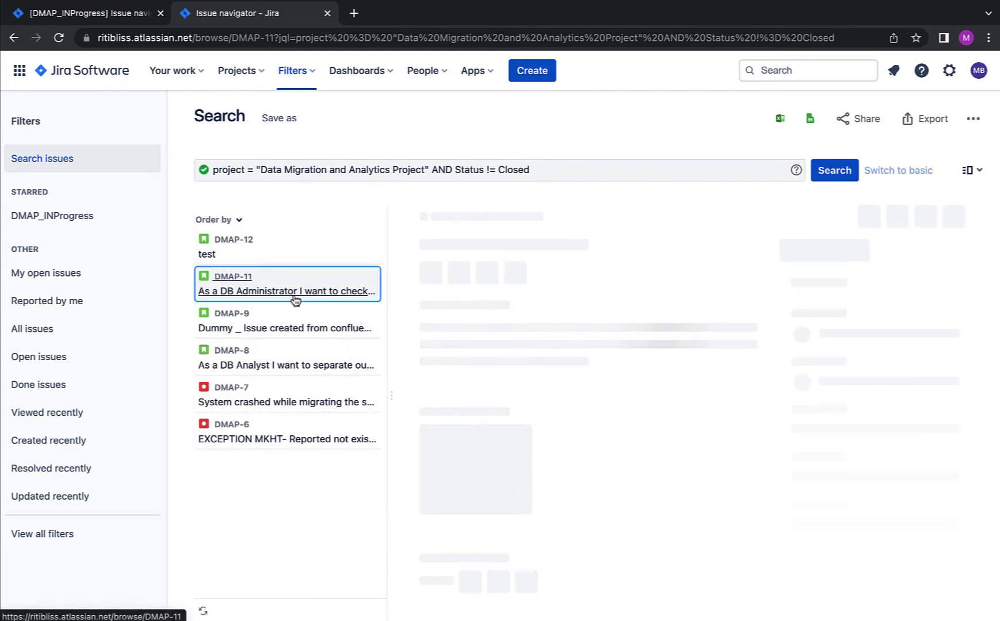
scroll(582, 380, down, 2)
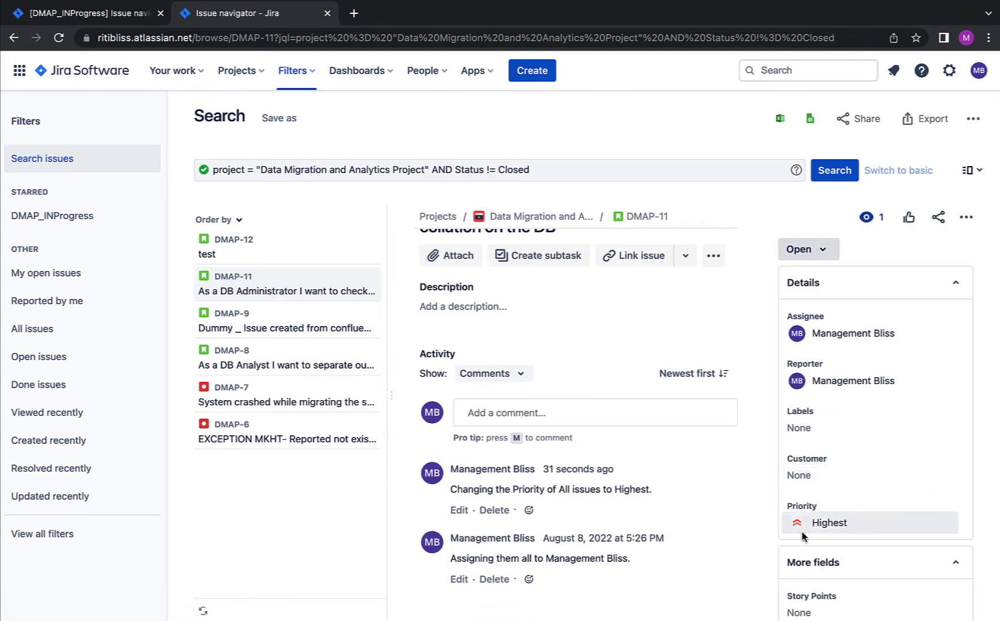
scroll(478, 528, up, 2)
drag(450, 527, 656, 535)
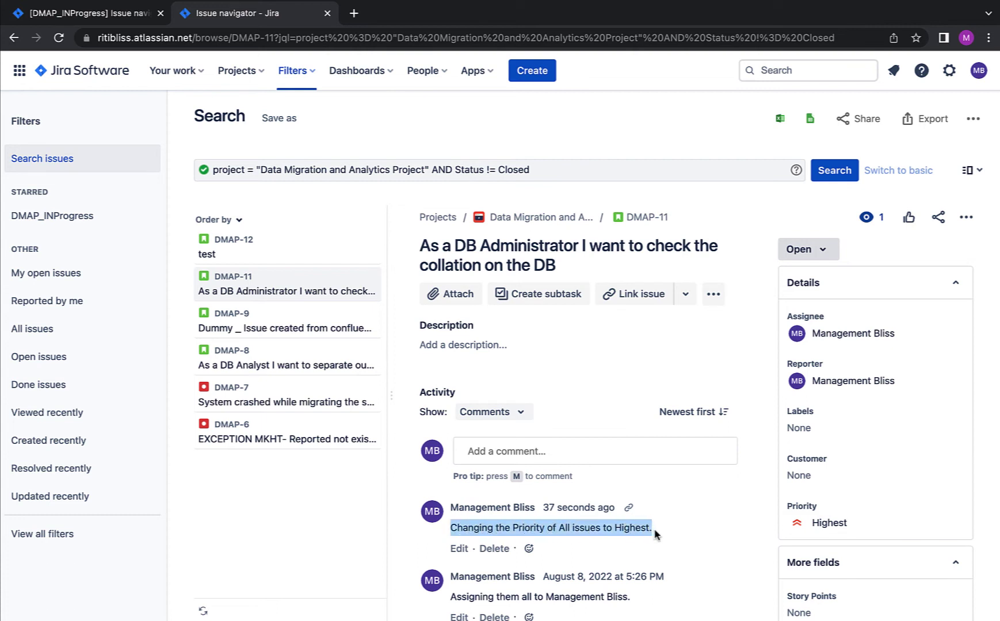
Check that DMAP-7 also shows Highest priority and the shared comment.
click(323, 408)
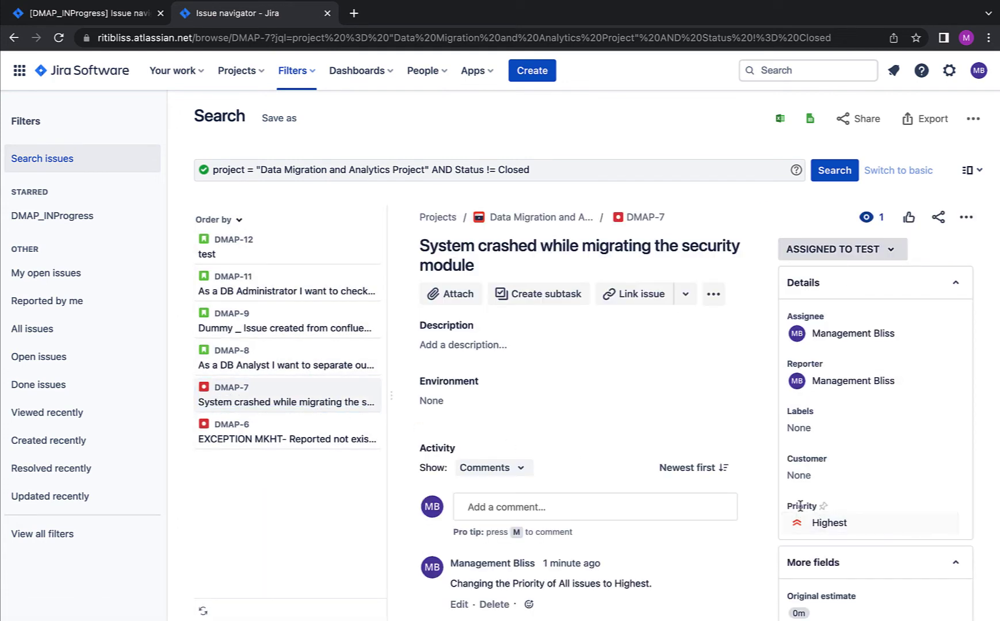
scroll(614, 564, down, 1)
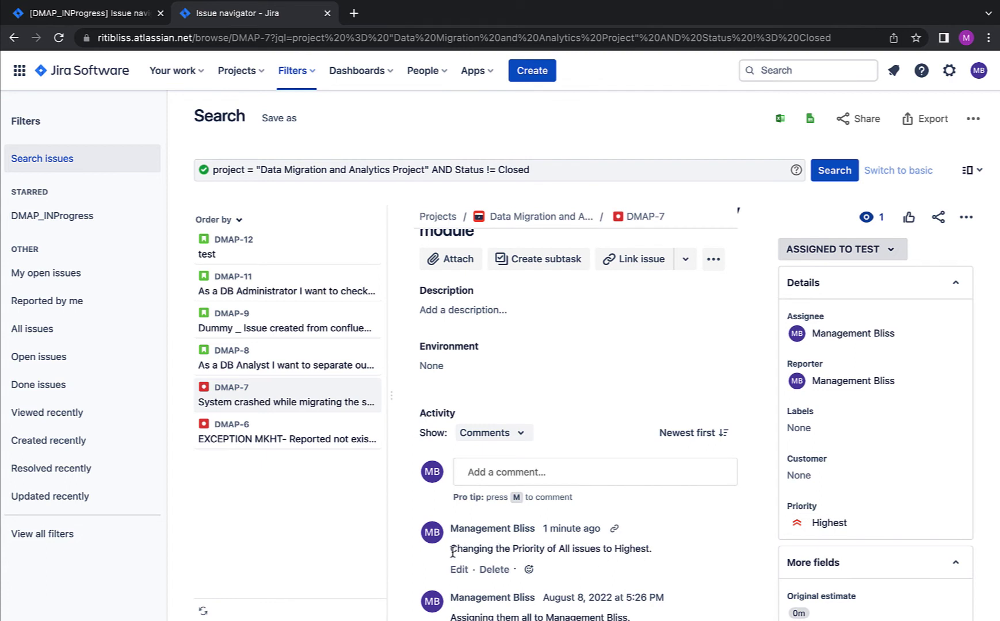
drag(452, 551, 658, 556)
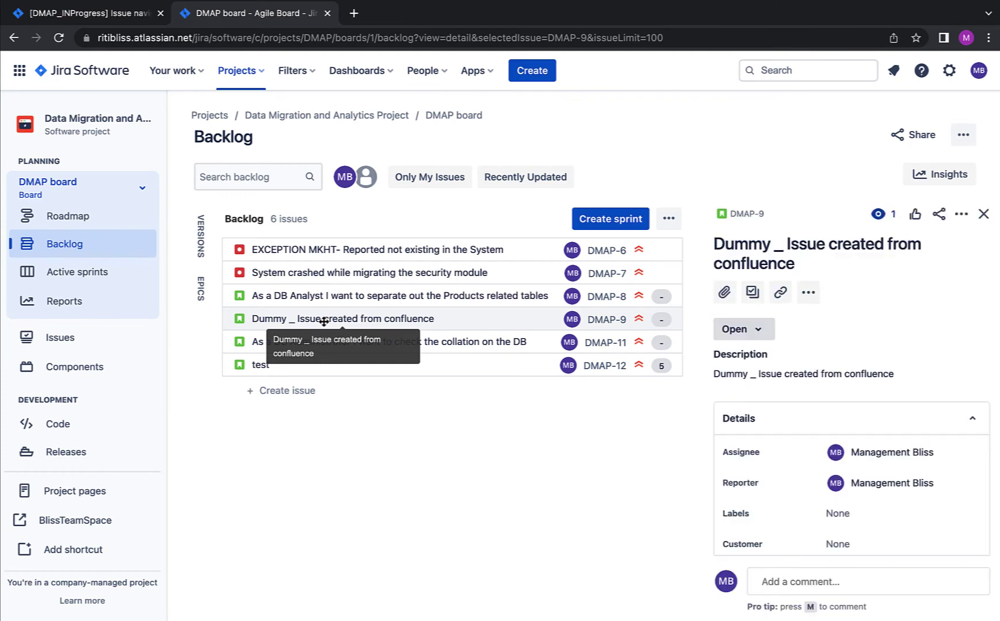
scroll(826, 371, down, 5)
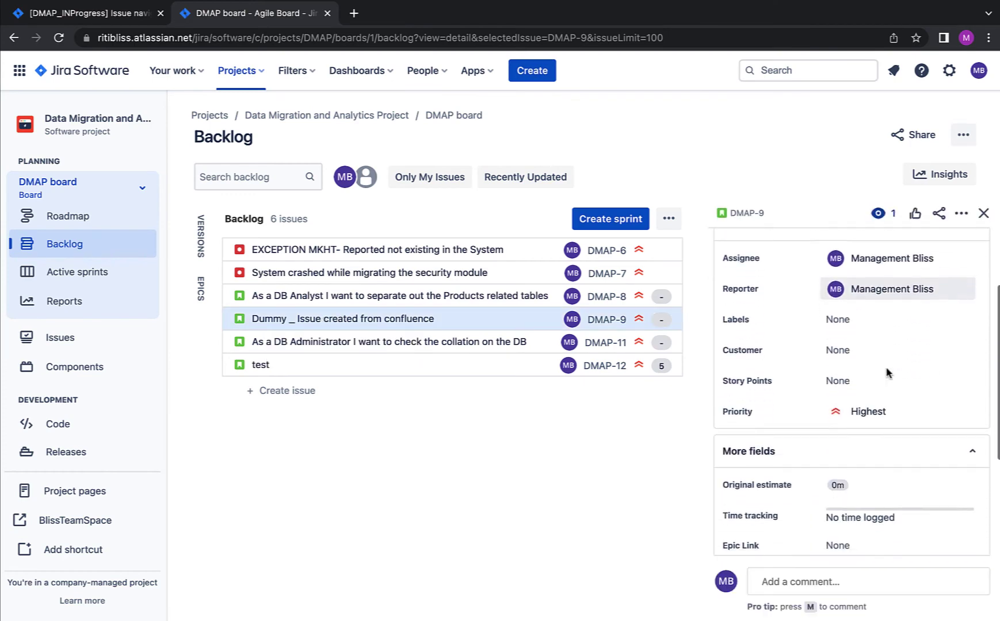
scroll(888, 375, down, 2)
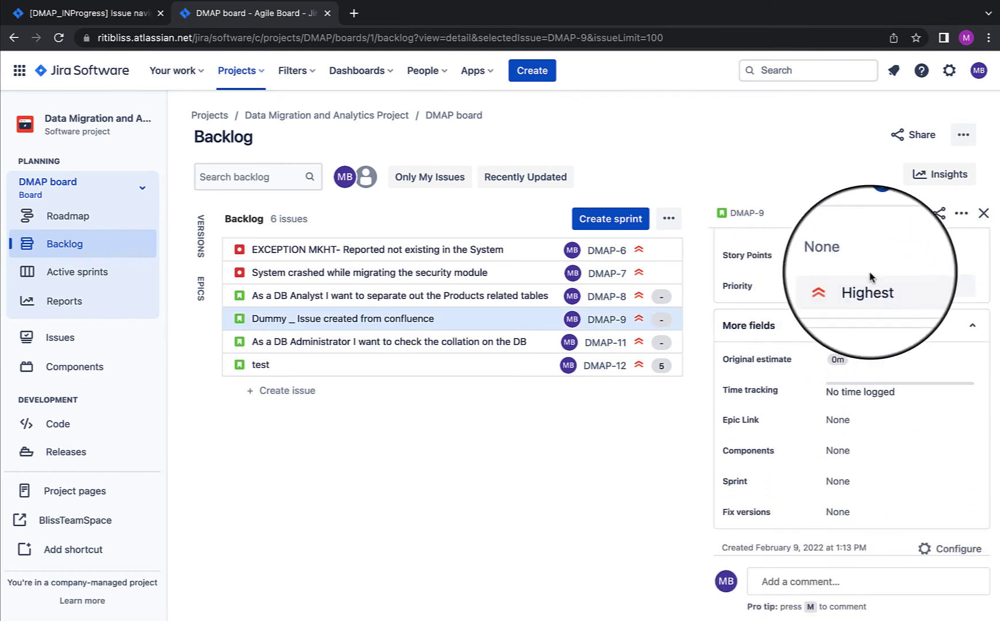
scroll(853, 319, down, 4)
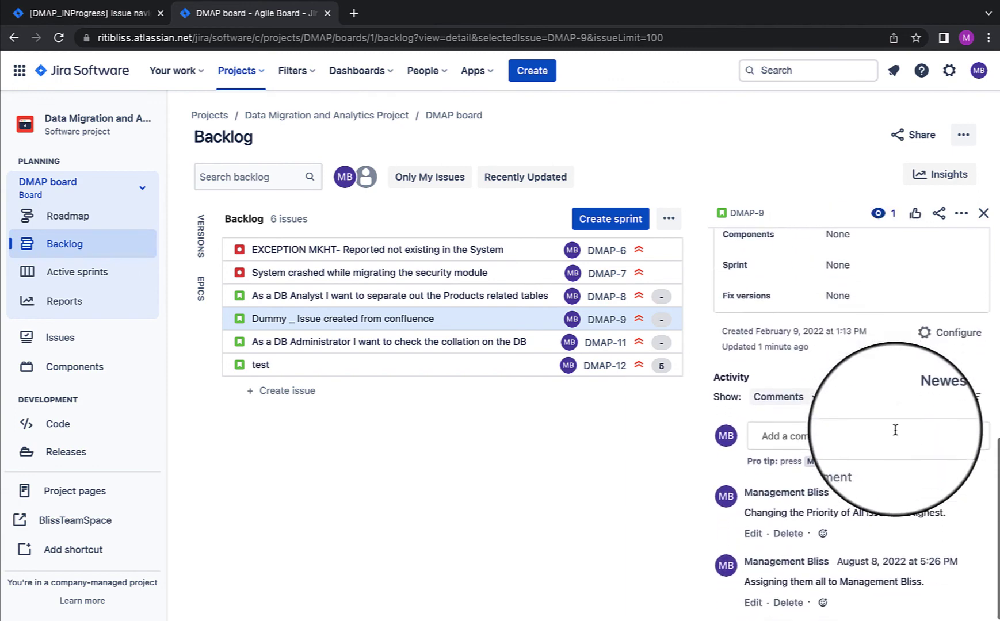